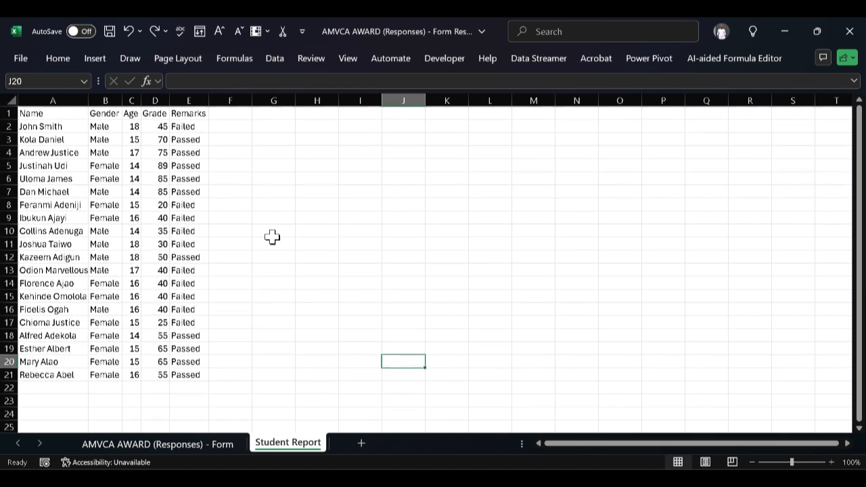
{"action": "left_click", "coordinate": [289, 207]}
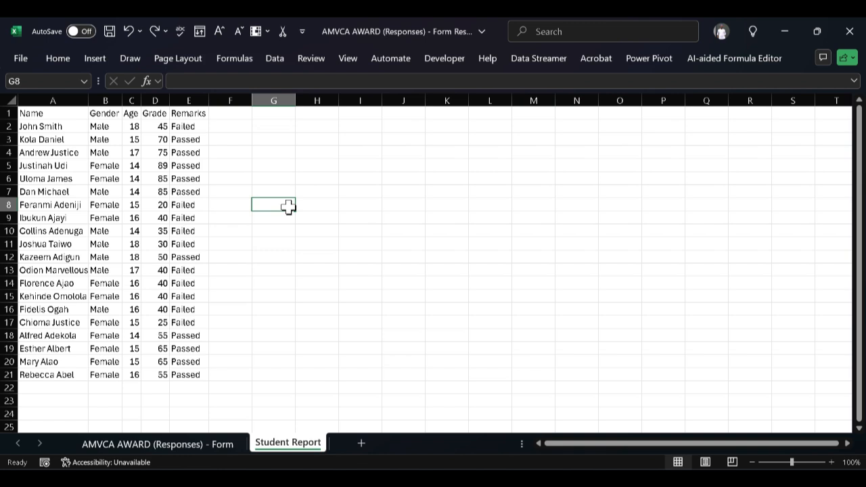
{"action": "left_click", "coordinate": [283, 80]}
{"action": "type", "text": "="}
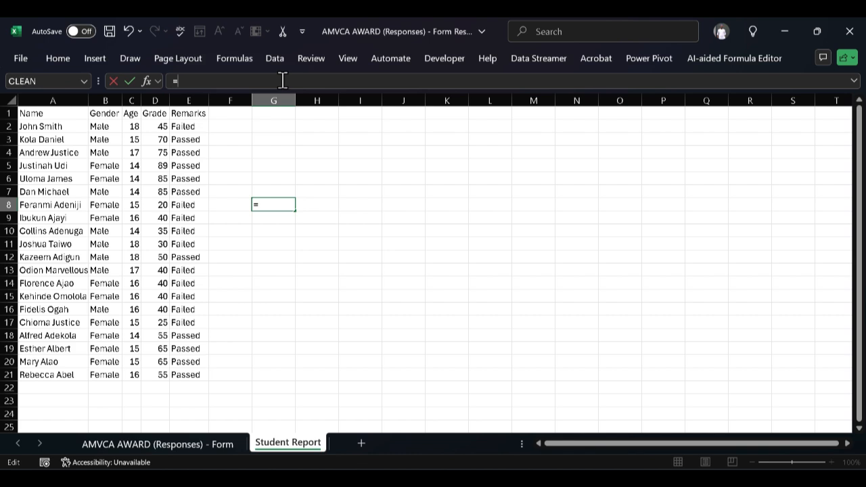
{"action": "type", "text": "AN"}
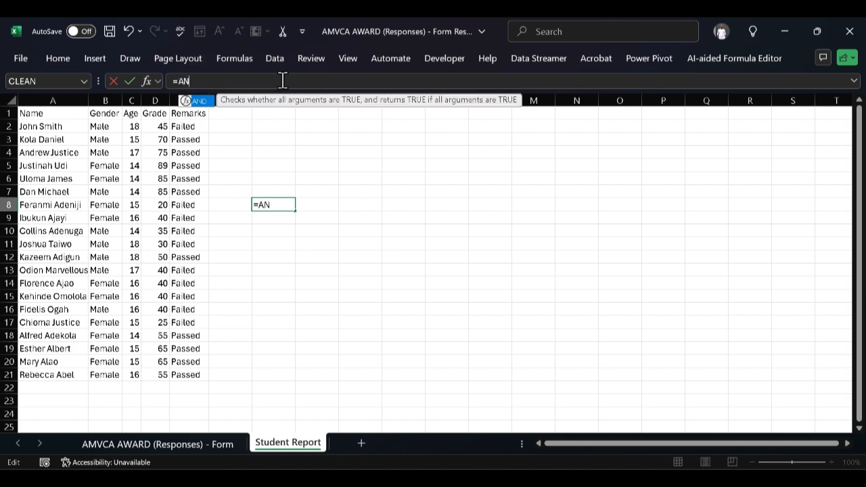
{"action": "type", "text": "D("}
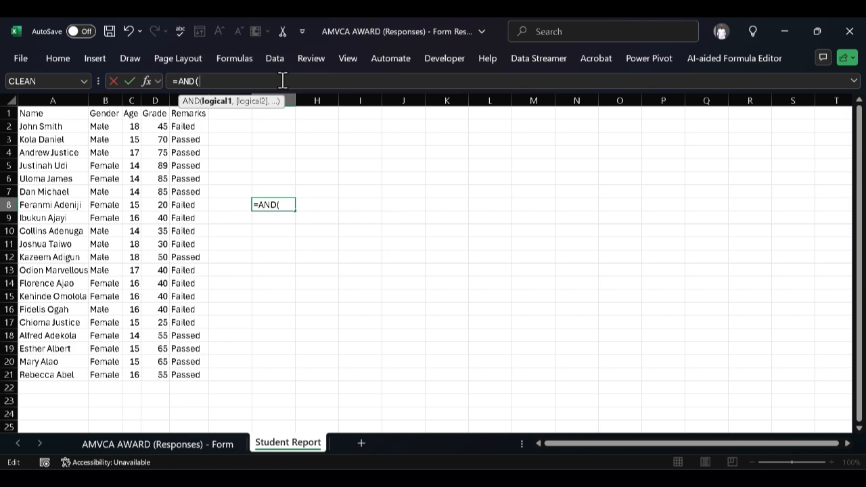
{"action": "type", "text": "D"}
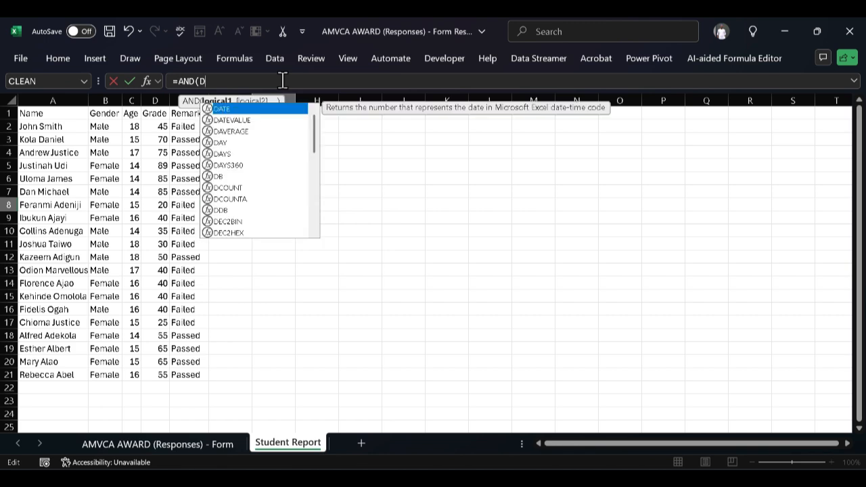
{"action": "type", "text": "2"}
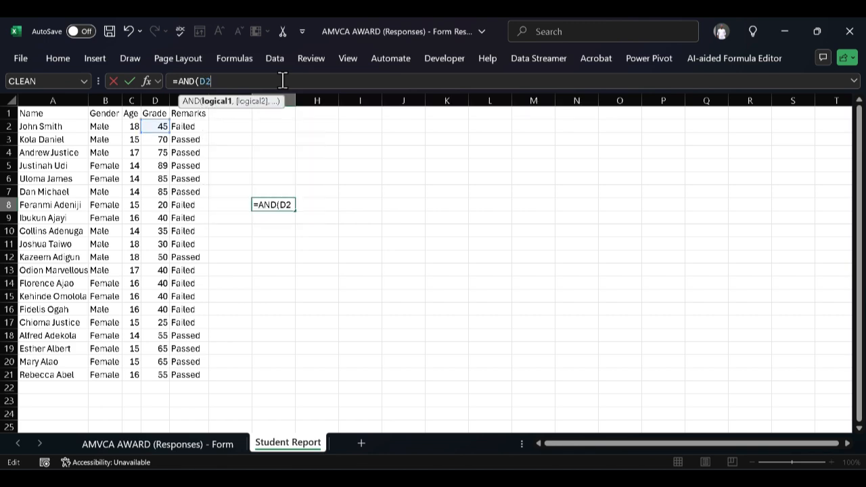
{"action": "type", "text": ">50"}
{"action": "key", "text": "ctrl+z"}
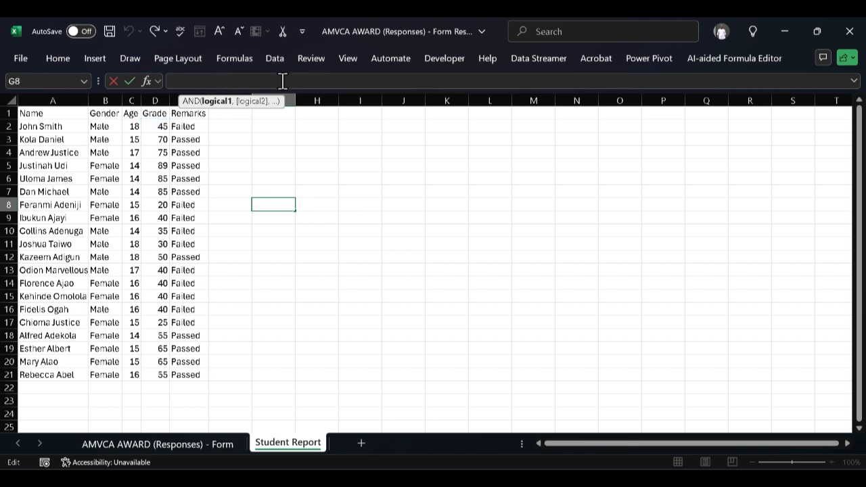
Start an AND formula in cell G2 with D2>50 as the first condition.
{"action": "left_click", "coordinate": [280, 126]}
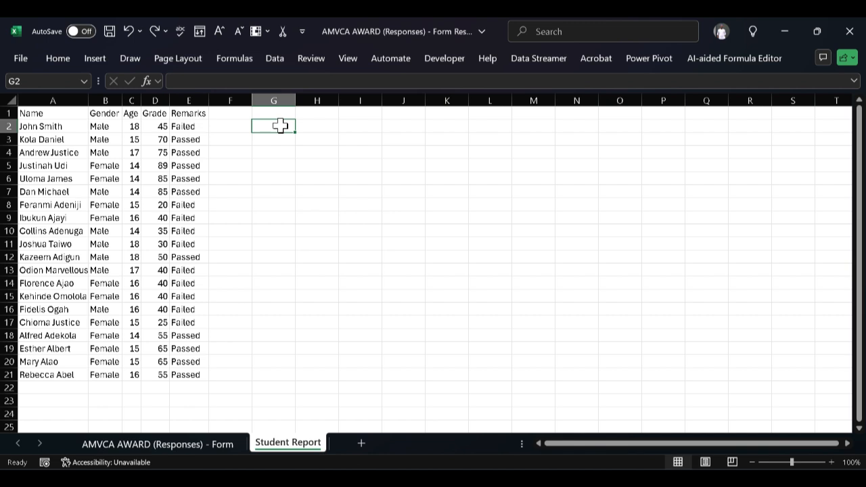
{"action": "left_click", "coordinate": [269, 84]}
{"action": "type", "text": "="}
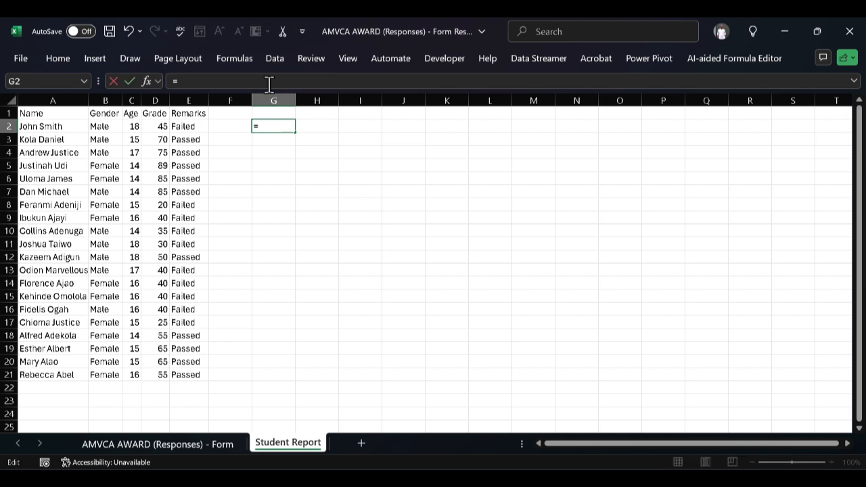
{"action": "type", "text": "AND"}
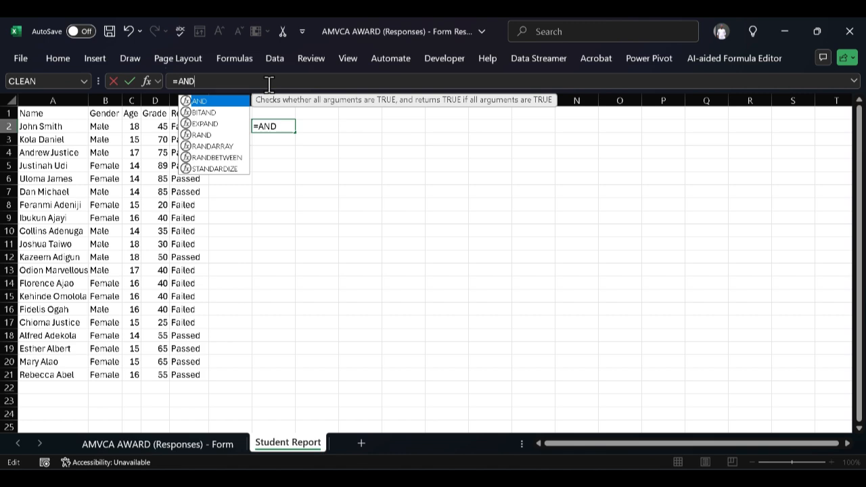
{"action": "type", "text": "("}
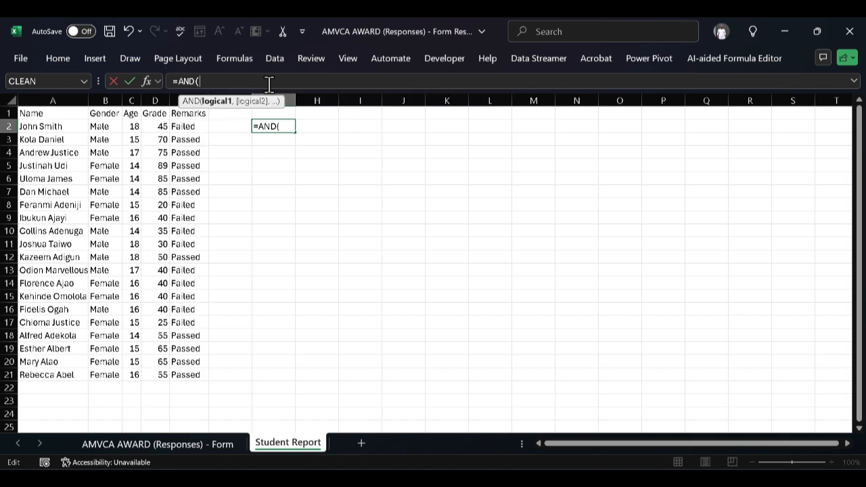
{"action": "type", "text": "D2"}
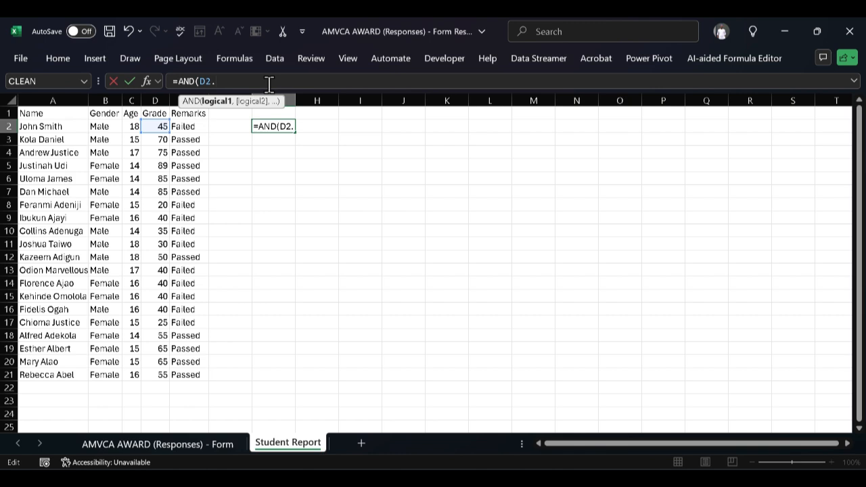
{"action": "type", "text": "."}
{"action": "type", "text": ">"}
{"action": "type", "text": "50"}
{"action": "type", "text": ","}
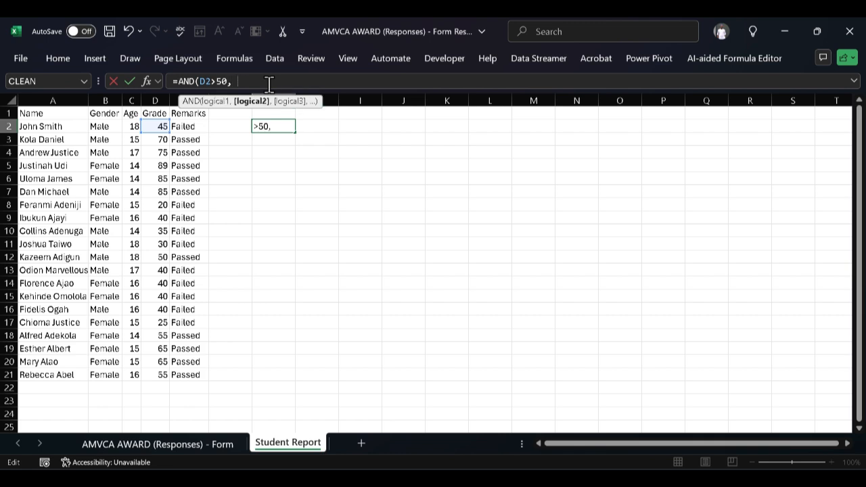
{"action": "type", "text": " B"}
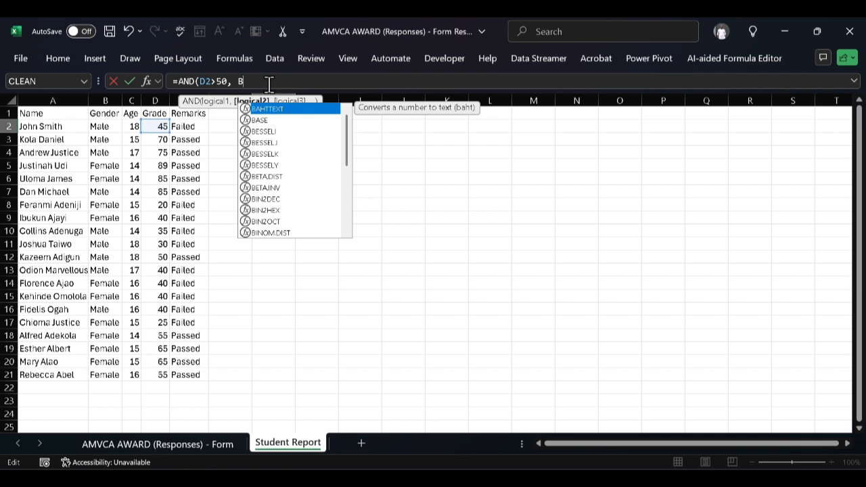
Add E2="Passed" as the second condition of the AND formula in G2 and enter the formula.
{"action": "key", "text": "BackSpace"}
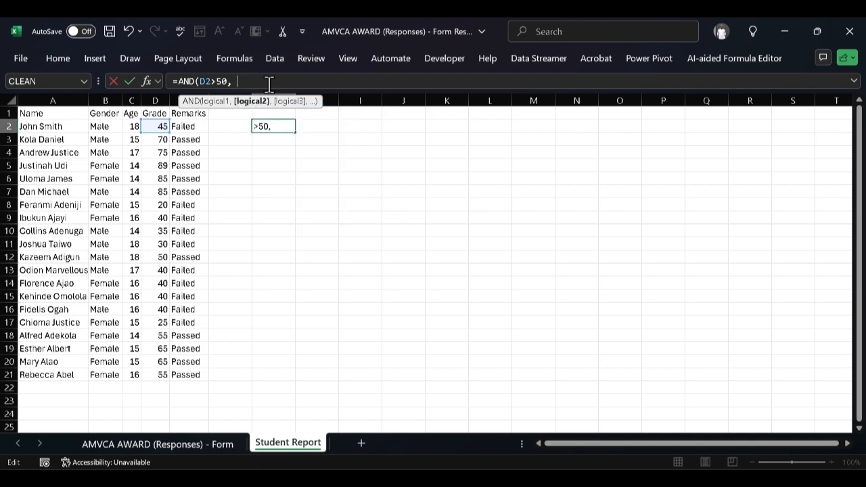
{"action": "type", "text": "E"}
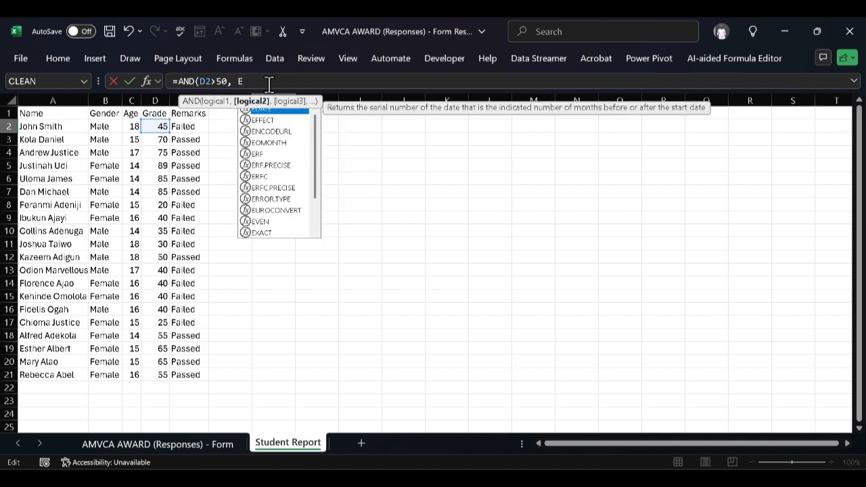
{"action": "type", "text": "2"}
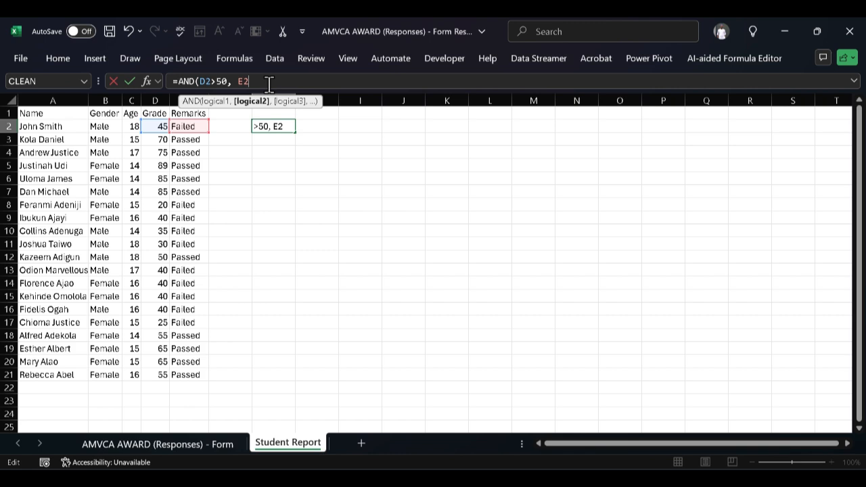
{"action": "type", "text": "="}
{"action": "type", "text": "\"\""}
{"action": "type", "text": "Passed"}
{"action": "type", "text": ")"}
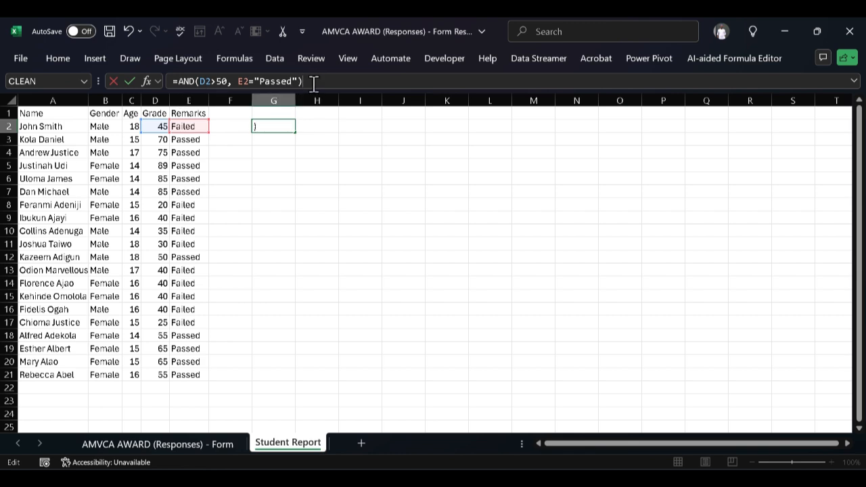
{"action": "key", "text": "Return"}
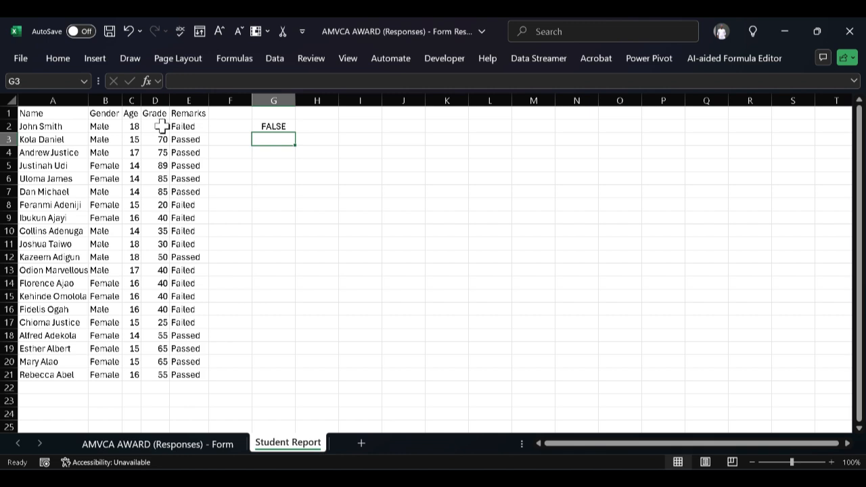
Fill the AND formula from G2 down to G6 and inspect the copied formula in G3.
{"action": "left_click", "coordinate": [282, 124]}
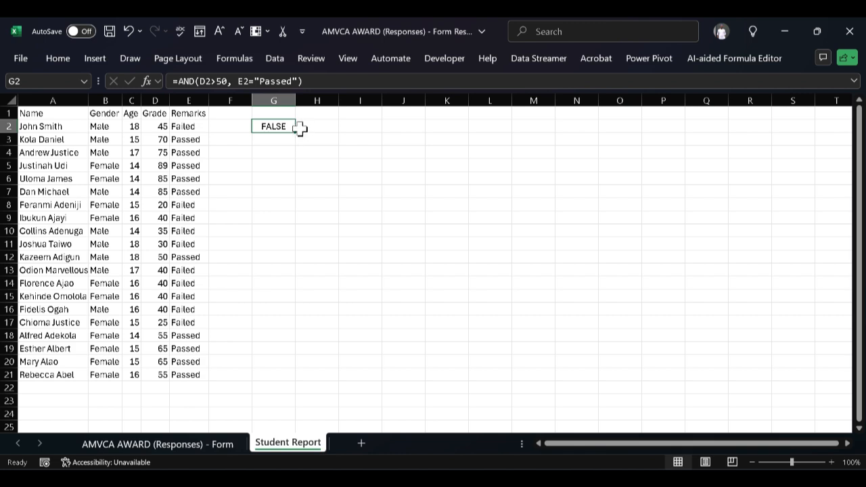
{"action": "left_click_drag", "start_coordinate": [296, 133], "coordinate": [294, 186]}
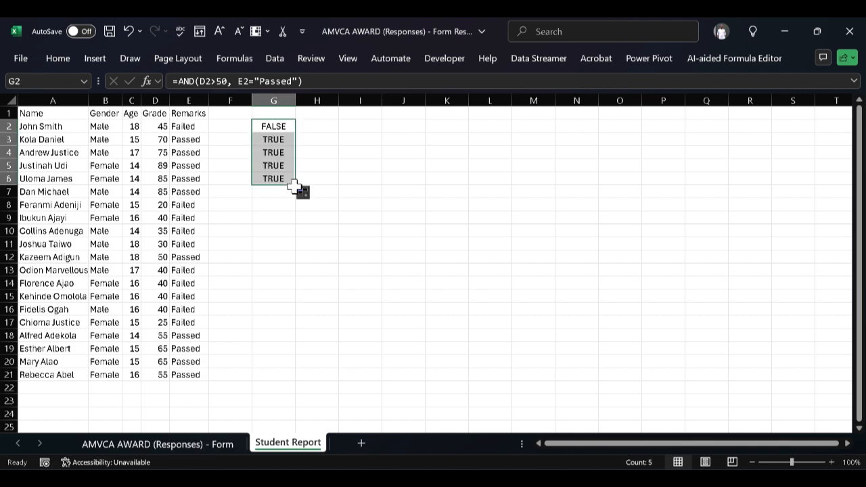
{"action": "left_click", "coordinate": [267, 113]}
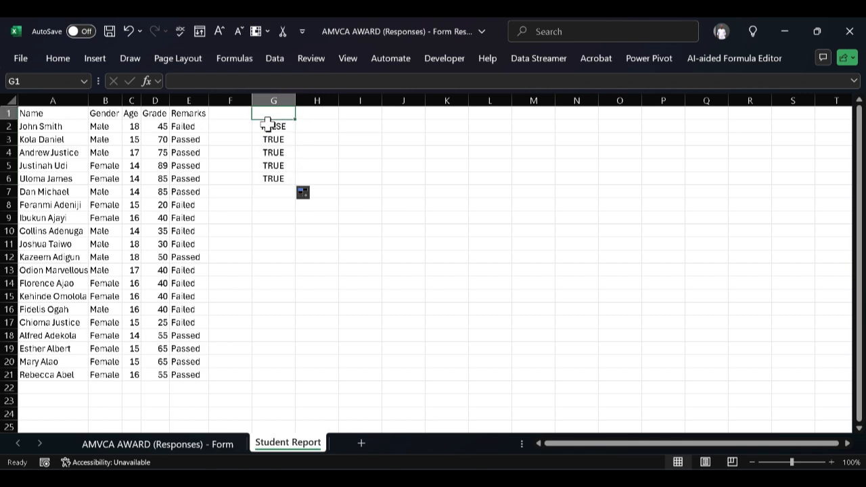
{"action": "left_click", "coordinate": [280, 139]}
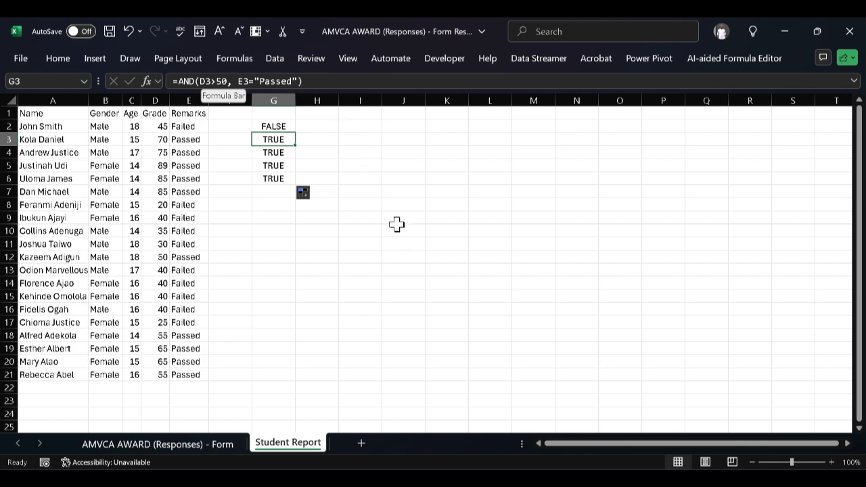
{"action": "left_click", "coordinate": [574, 478]}
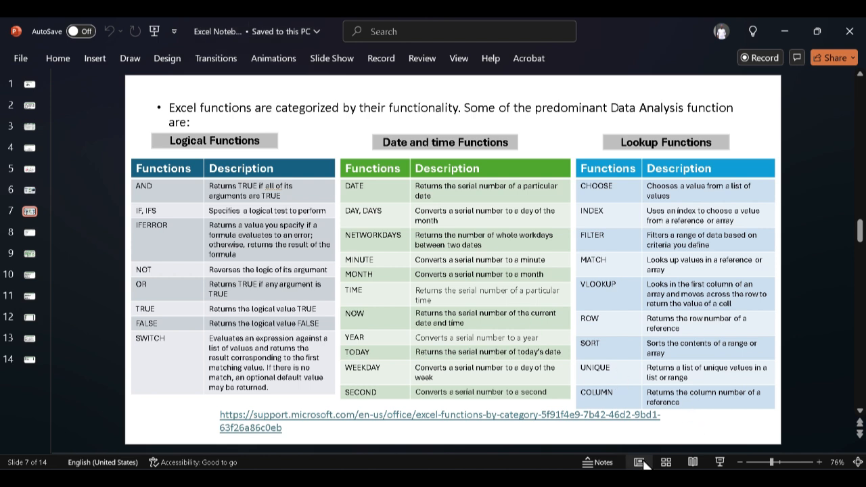
{"action": "left_click", "coordinate": [596, 478]}
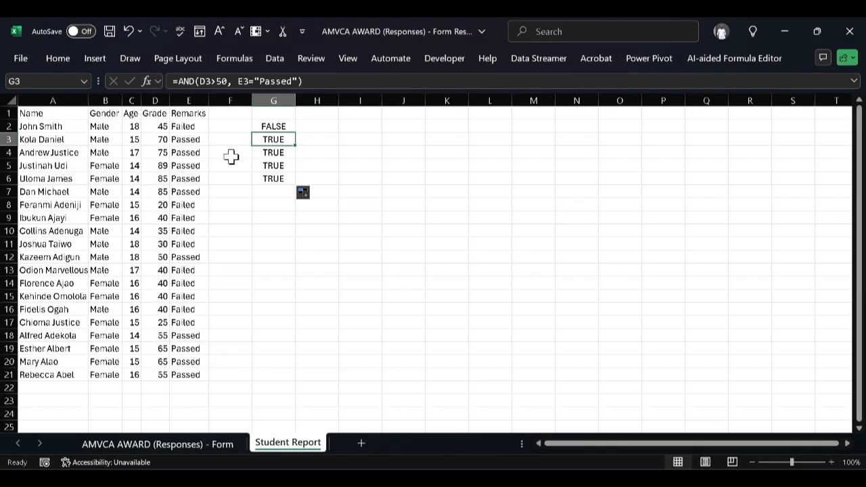
Fill the AND formula from G2 down through G21 to cover every student row.
{"action": "left_click", "coordinate": [288, 127]}
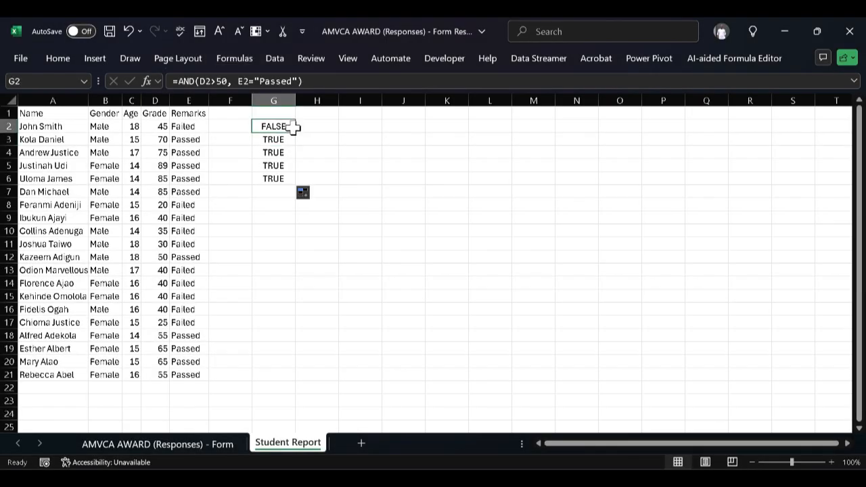
{"action": "left_click_drag", "start_coordinate": [296, 135], "coordinate": [310, 381]}
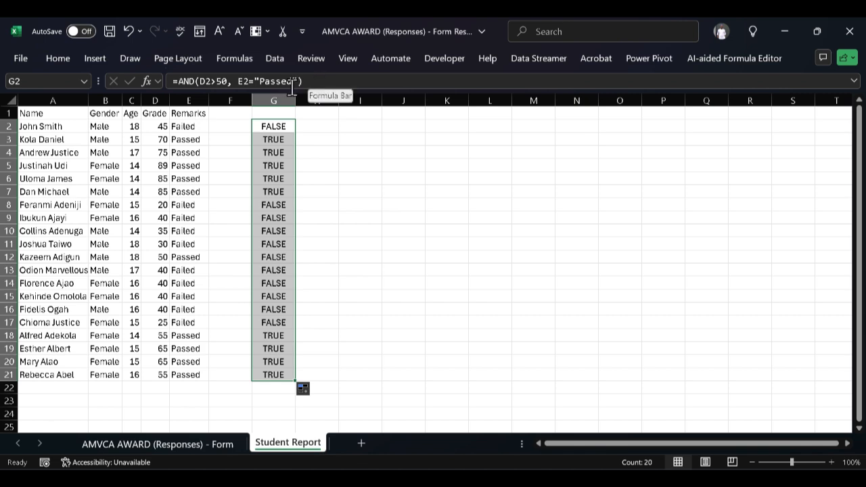
Clear the AND formula from cell G2 while keeping the range G2:G21 selected.
{"action": "left_click", "coordinate": [238, 90]}
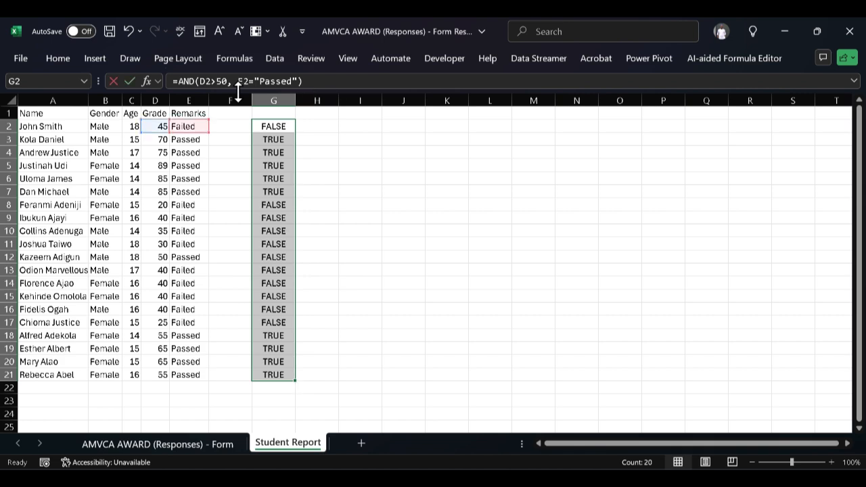
{"action": "key", "text": "BackSpace"}
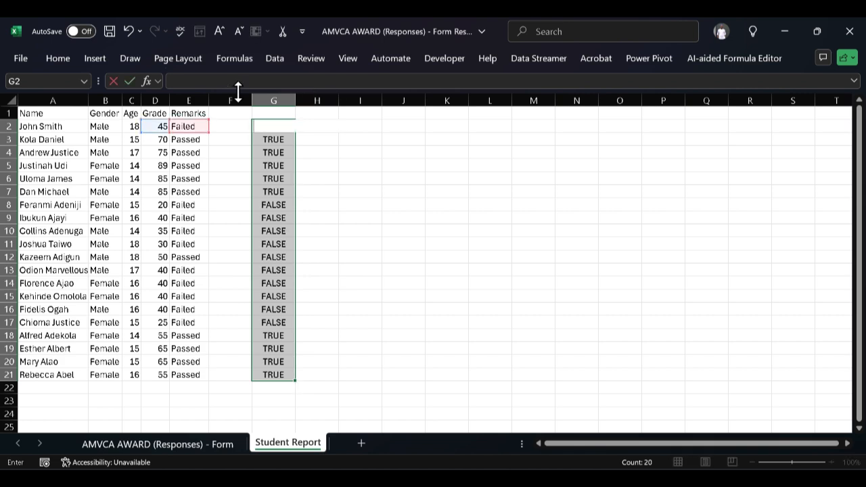